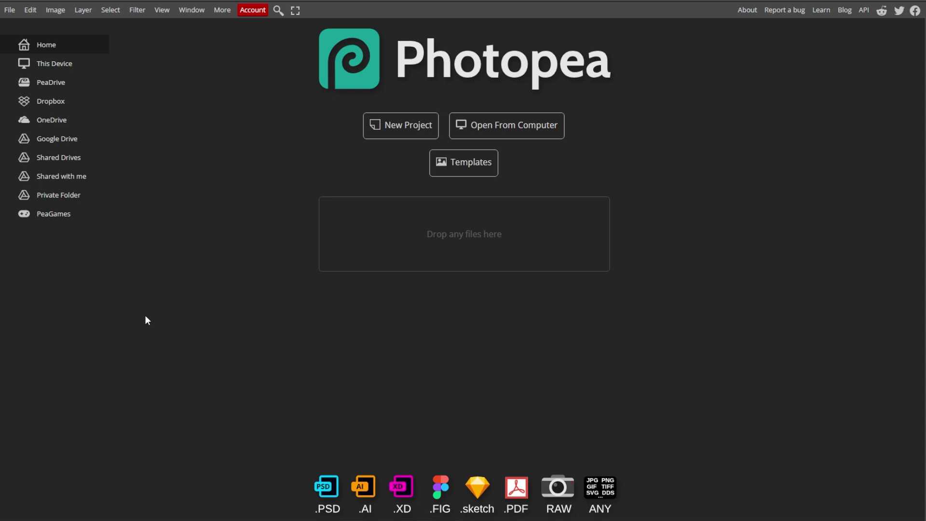
Step: Create a blank 1080x1350 document from the Insta Portrait template under Social
left_click(398, 125)
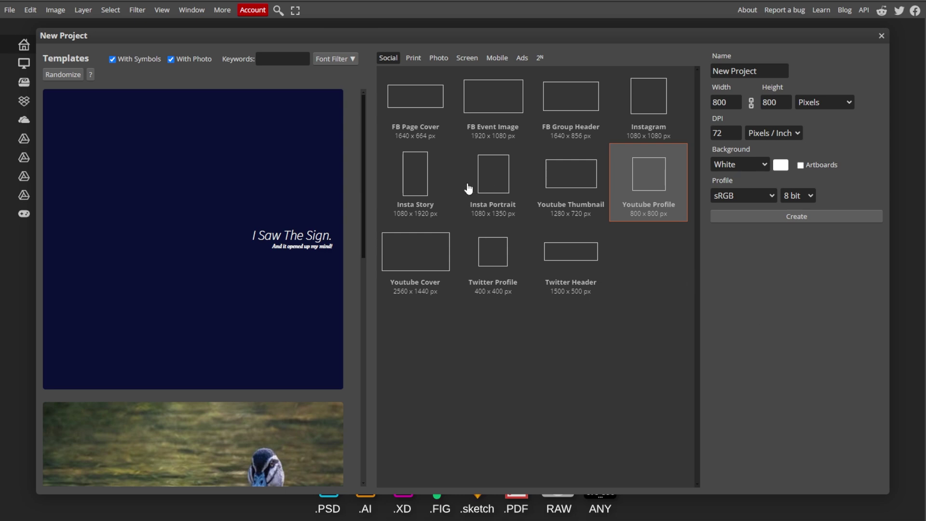
double_click(491, 188)
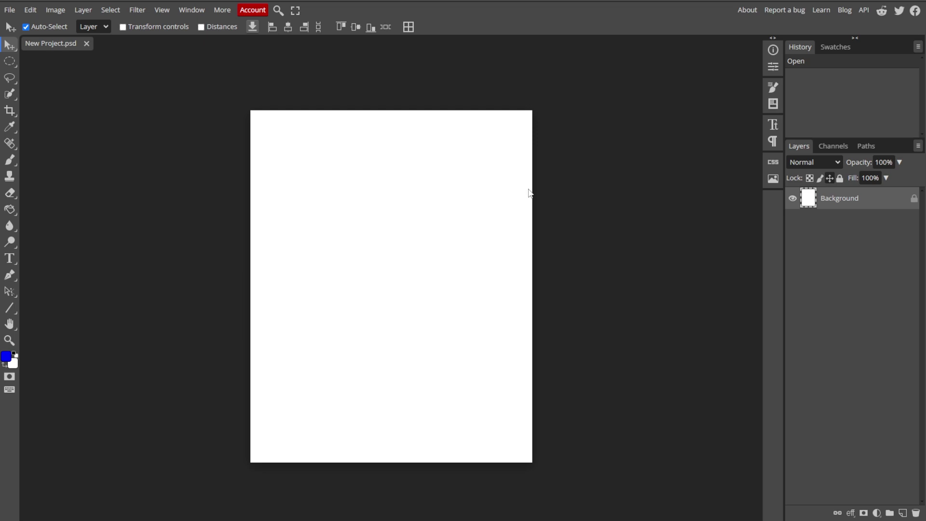
Step: Place the fern photo into the document with File > Open & Place
left_click(10, 11)
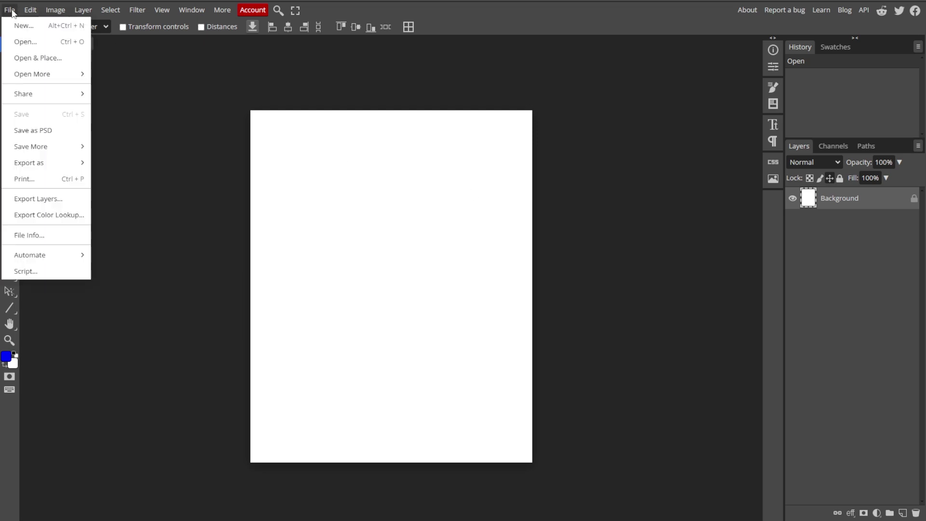
left_click(19, 61)
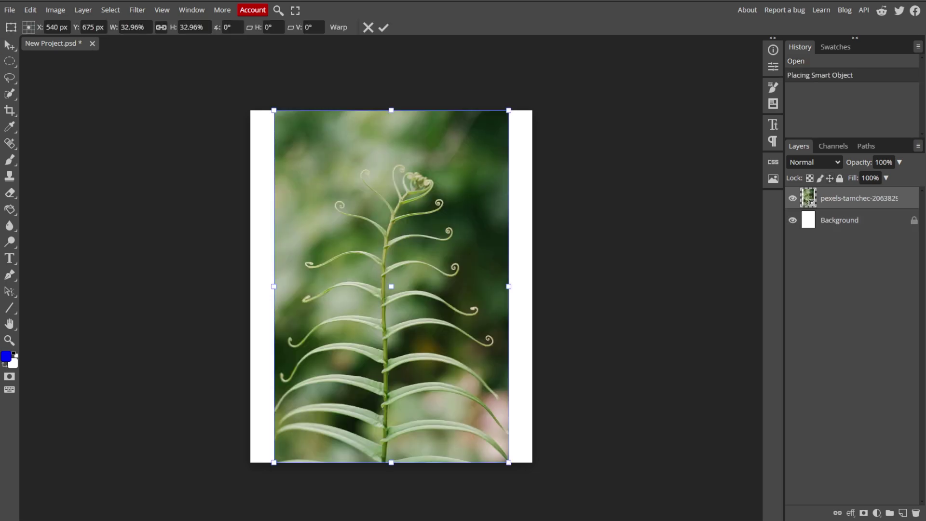
left_click(11, 12)
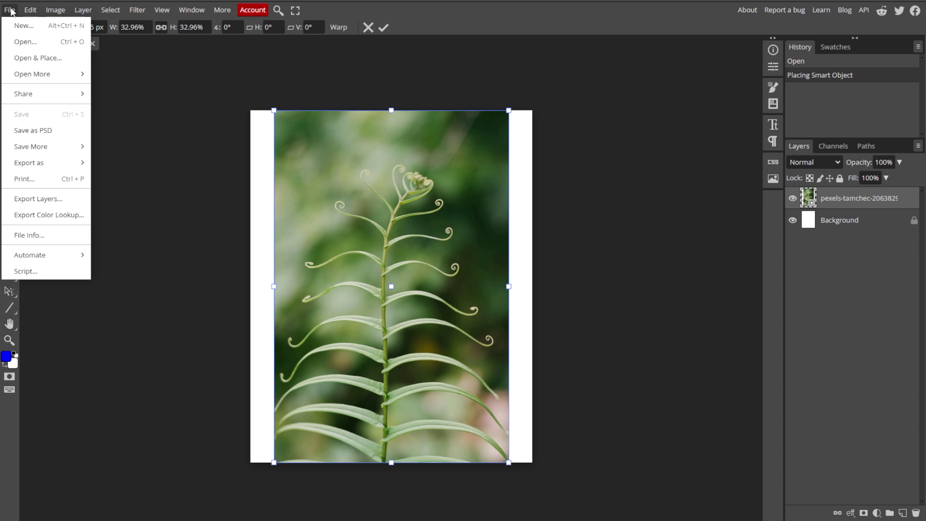
Step: Scale the fern photo to the full canvas height, centre it, and commit the transform
left_click(11, 12)
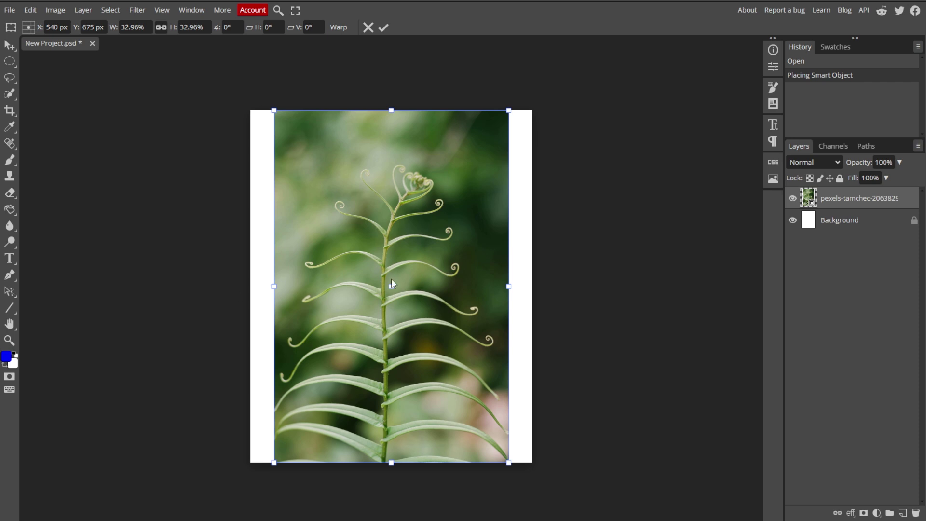
mouse_move(274, 110)
left_mouse_down()
mouse_move(311, 140)
mouse_move(274, 130)
left_mouse_up()
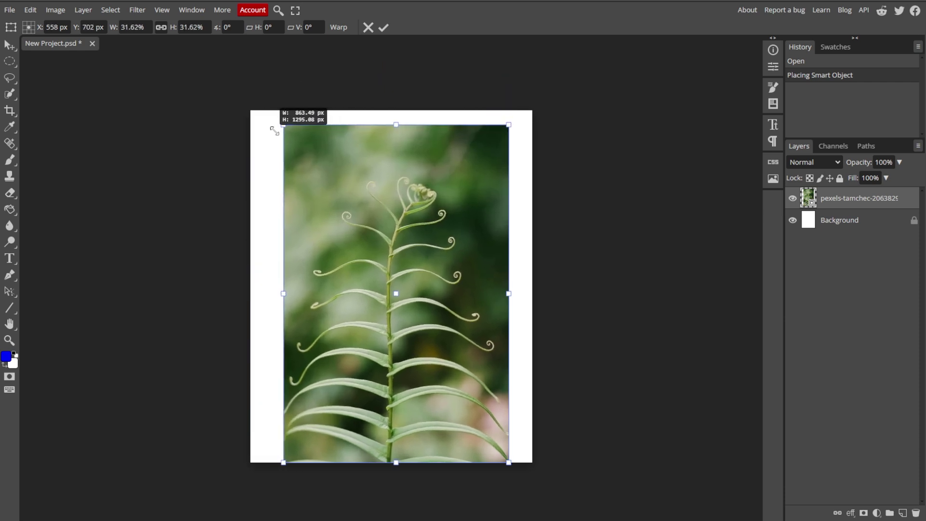
mouse_move(275, 131)
left_mouse_down()
mouse_move(135, 128)
mouse_move(326, 141)
mouse_move(279, 128)
mouse_move(291, 124)
mouse_move(311, 165)
mouse_move(245, 131)
mouse_move(269, 104)
left_mouse_up()
mouse_move(370, 207)
left_mouse_down()
mouse_move(402, 204)
mouse_move(372, 200)
mouse_move(403, 188)
mouse_move(354, 179)
mouse_move(389, 190)
mouse_move(377, 218)
left_mouse_up()
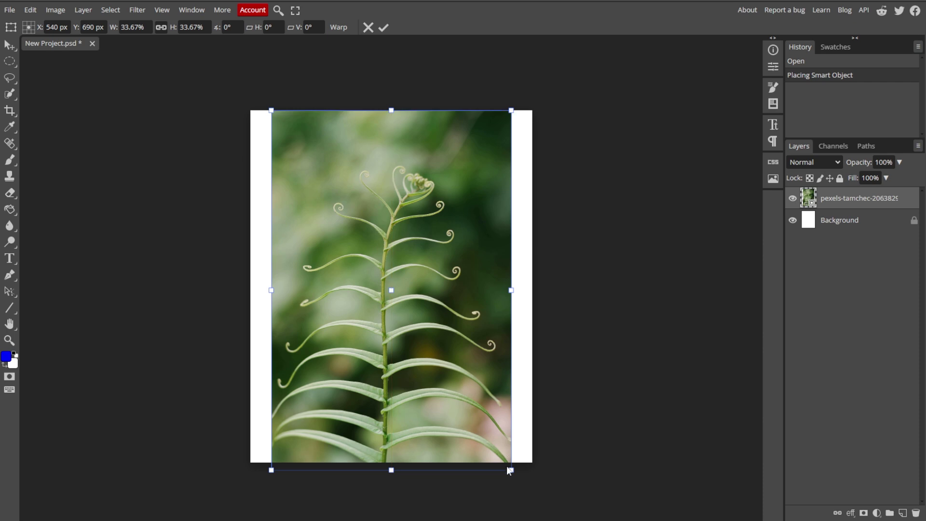
left_click_drag(511, 469, 505, 462)
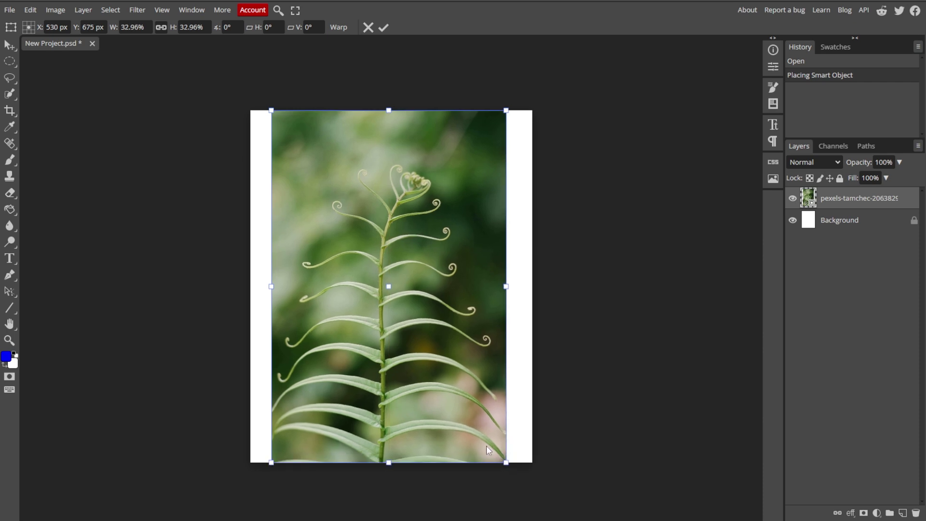
left_click_drag(412, 388, 413, 388)
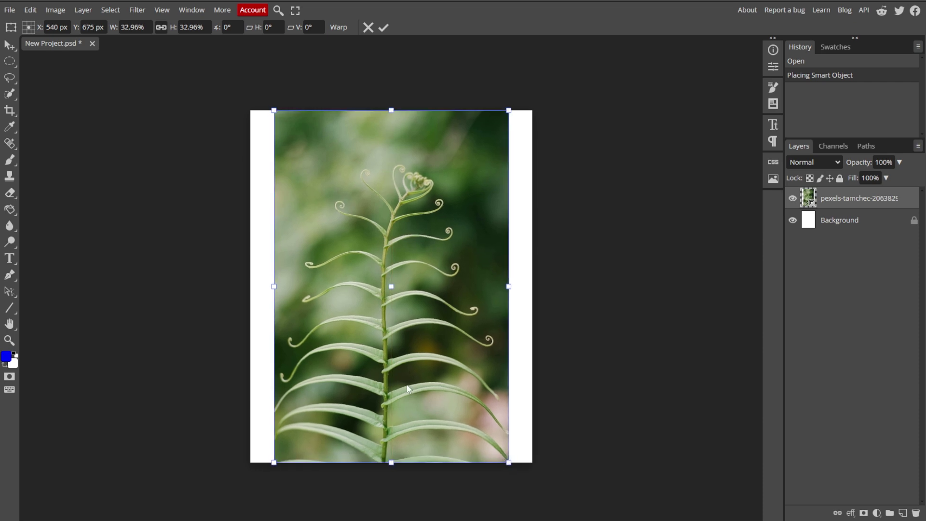
key("Return")
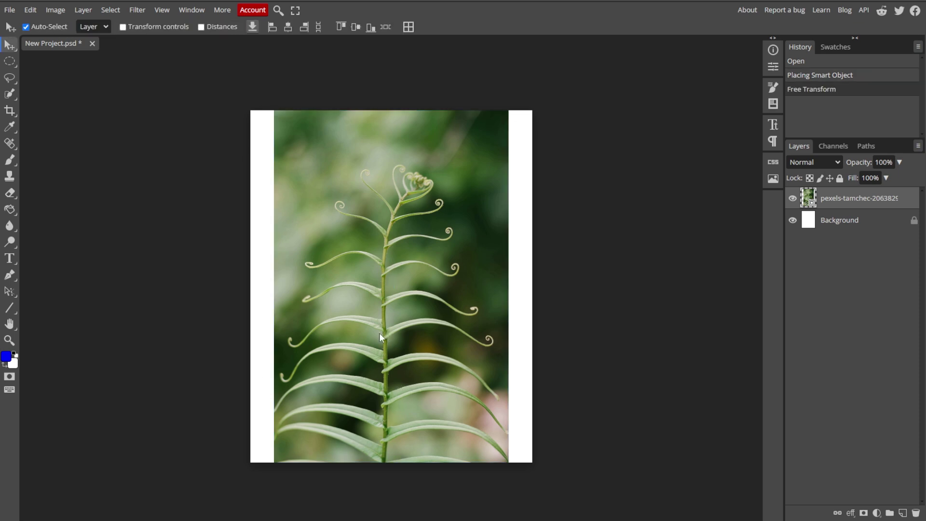
Step: Unlock the Background layer and keep the fern photo layer above it
left_click(854, 214)
left_click(914, 220)
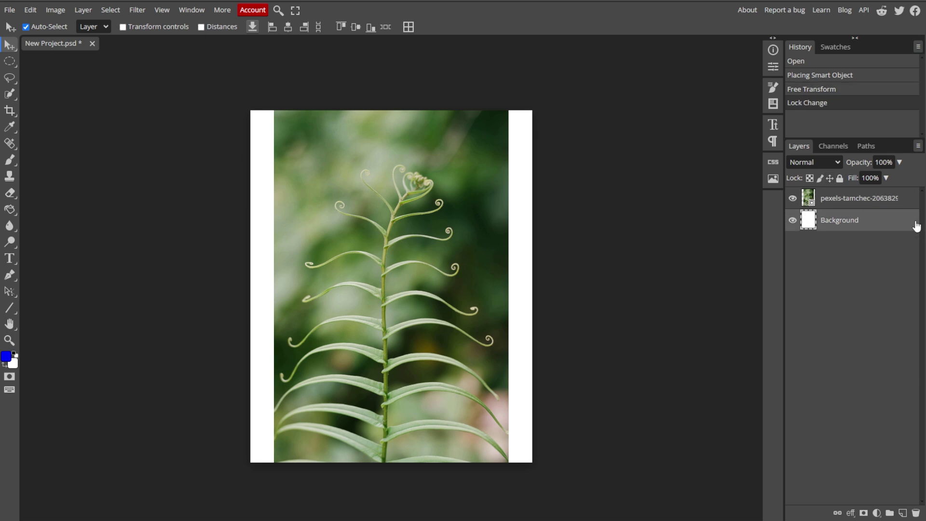
left_click_drag(842, 220, 836, 185)
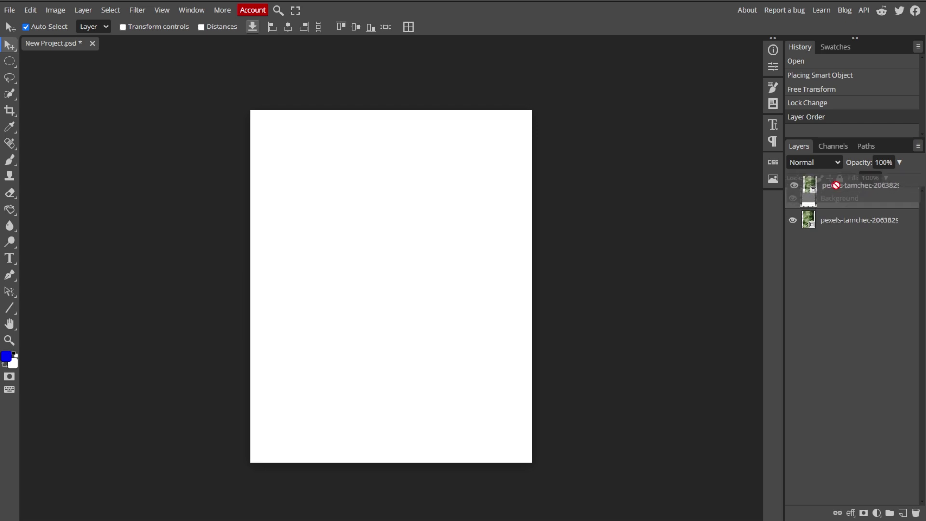
left_click_drag(836, 185, 839, 203)
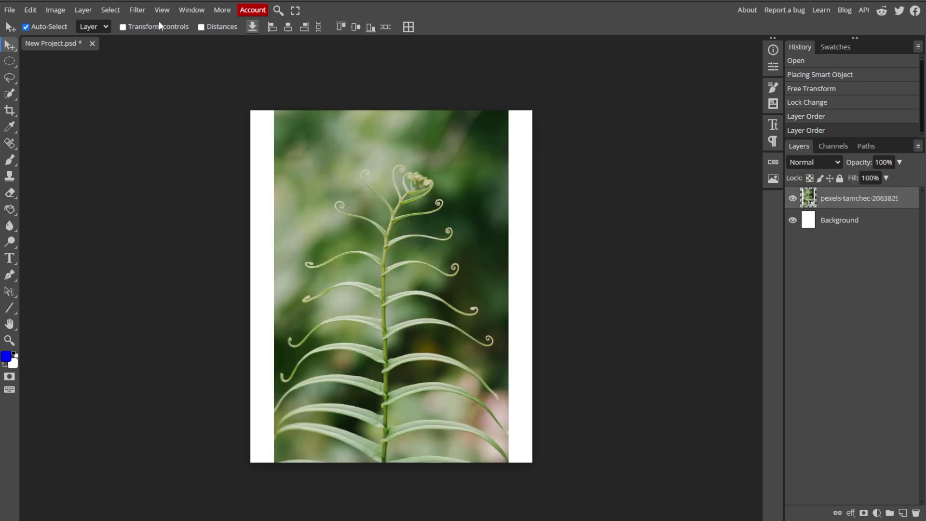
left_click(35, 10)
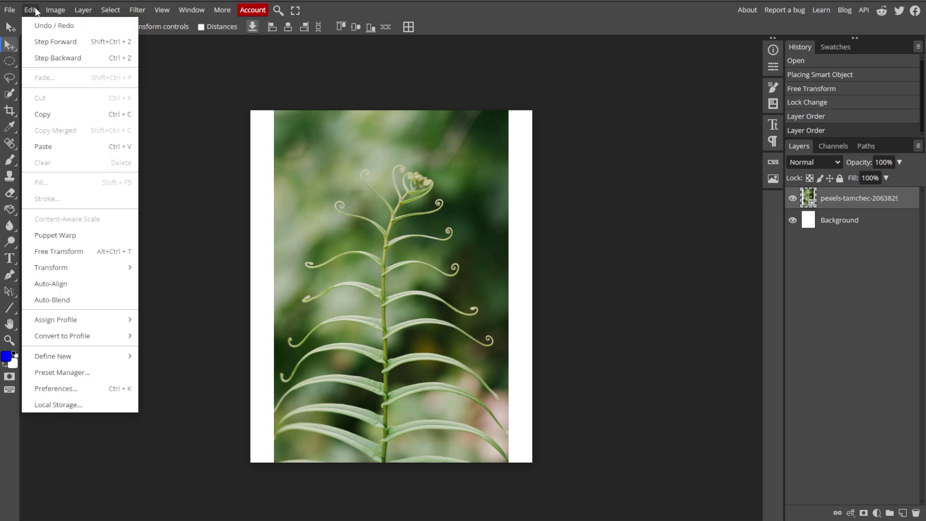
left_click(62, 251)
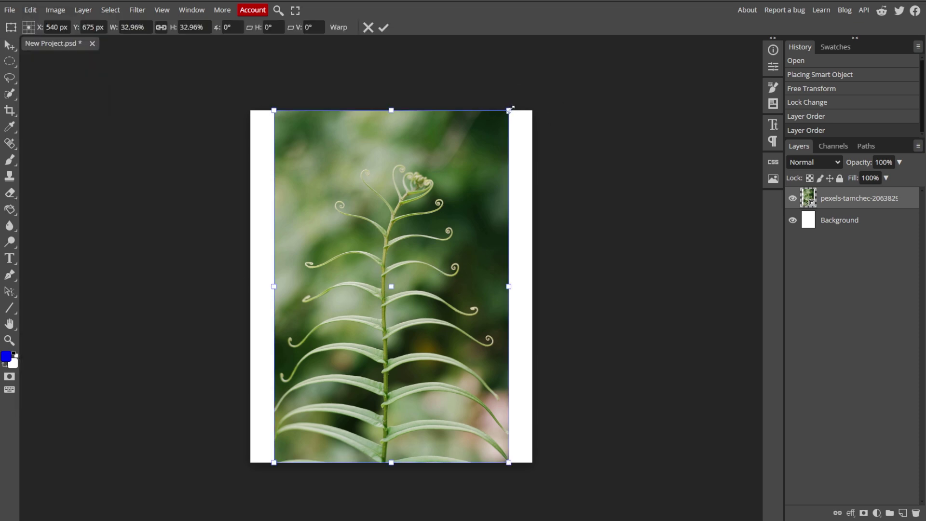
left_click_drag(509, 109, 460, 168)
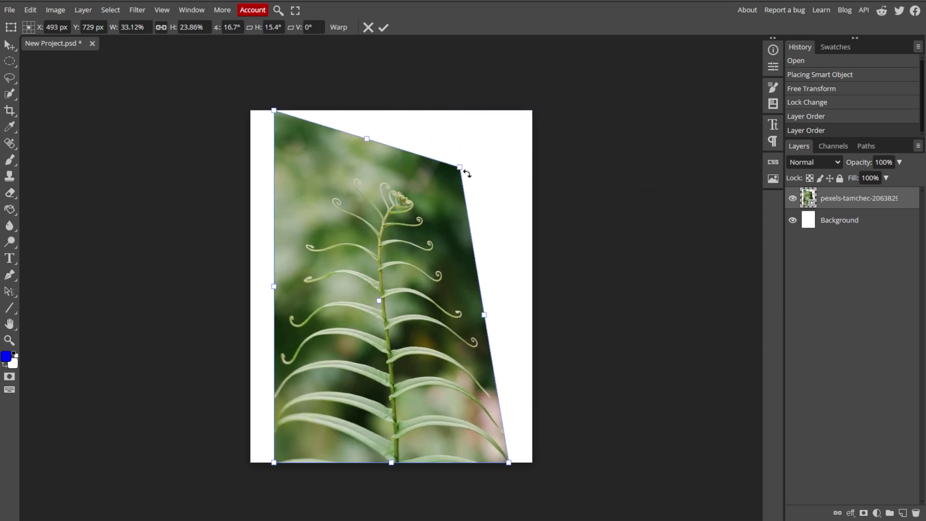
left_click(383, 27)
key("ctrl+z")
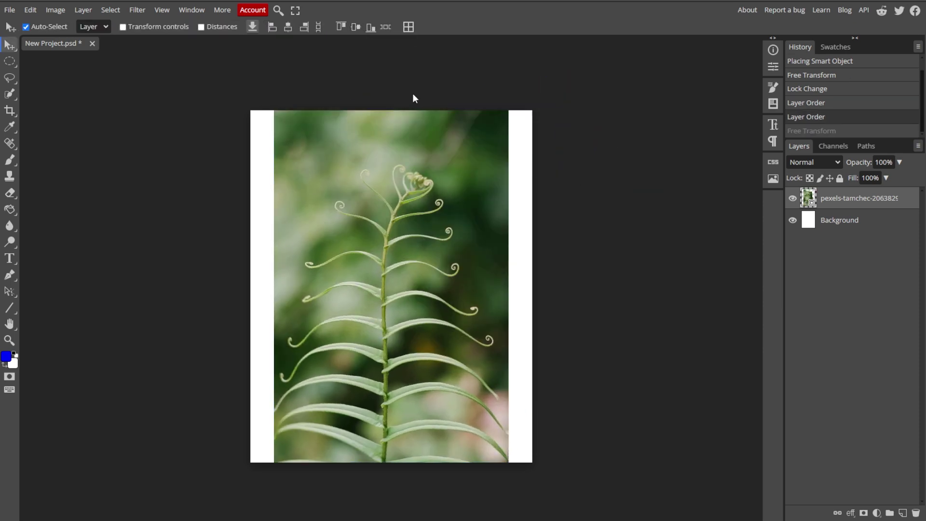
Step: Crop all four canvas edges inward to a near-square fern area without side strips or lower leaves
left_click(10, 110)
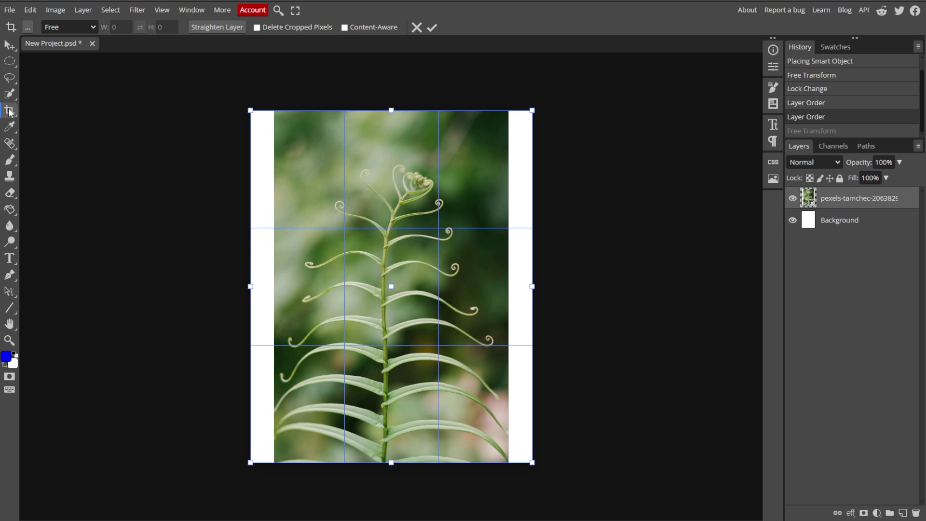
left_click_drag(391, 110, 391, 126)
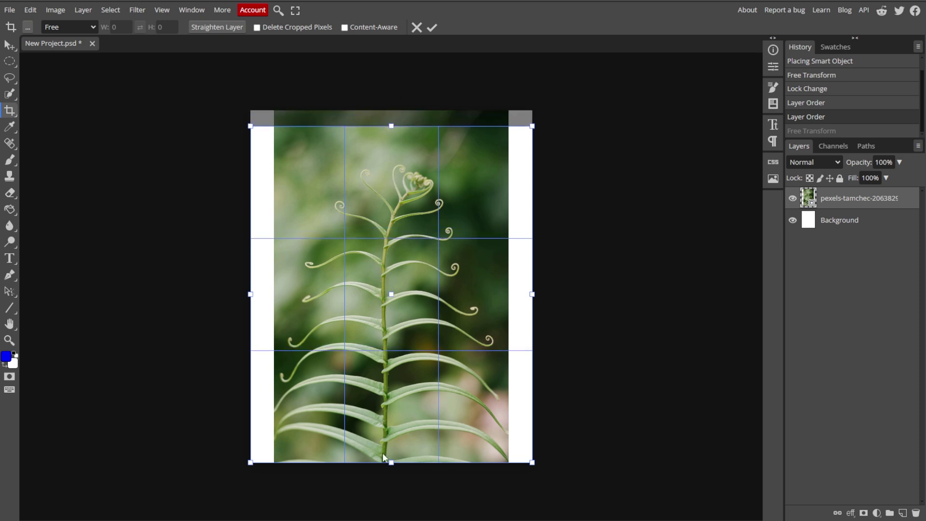
left_click_drag(391, 462, 400, 379)
left_click_drag(250, 253, 279, 253)
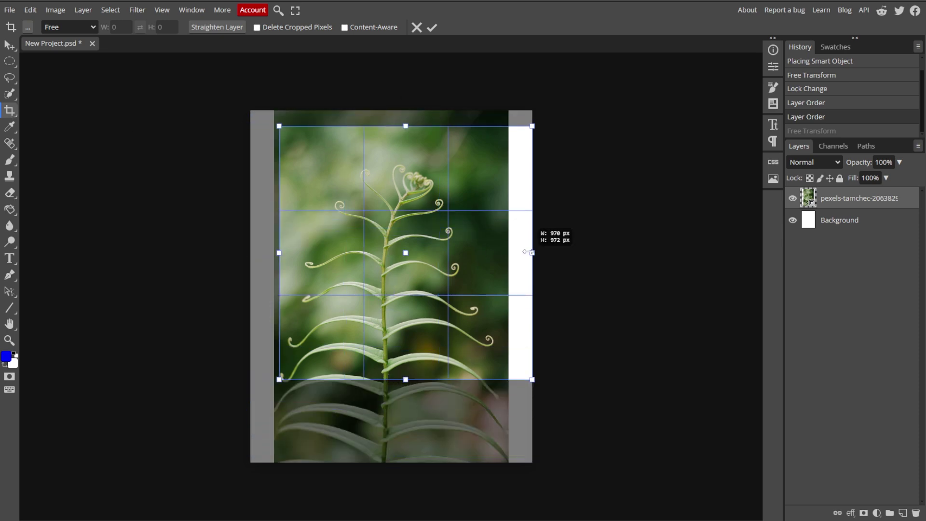
left_click_drag(532, 253, 497, 252)
key("Return")
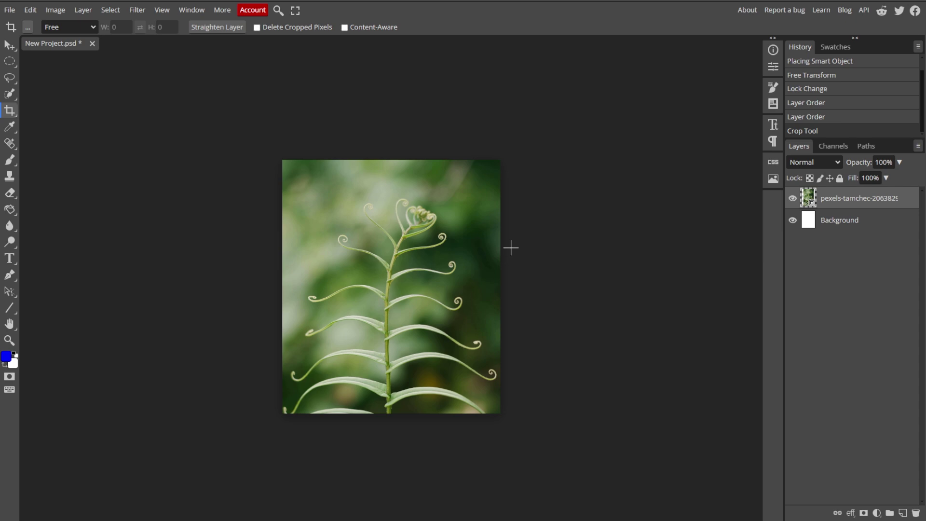
left_click(10, 10)
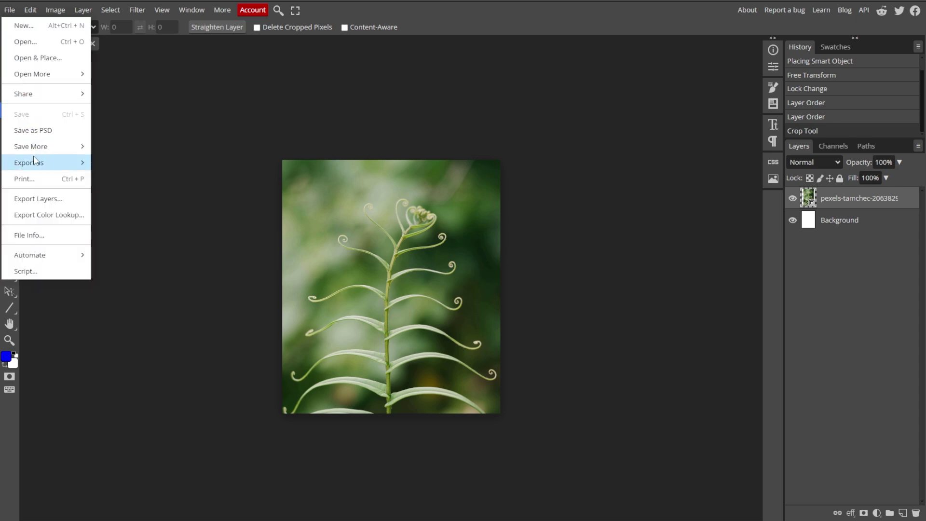
mouse_move(29, 162)
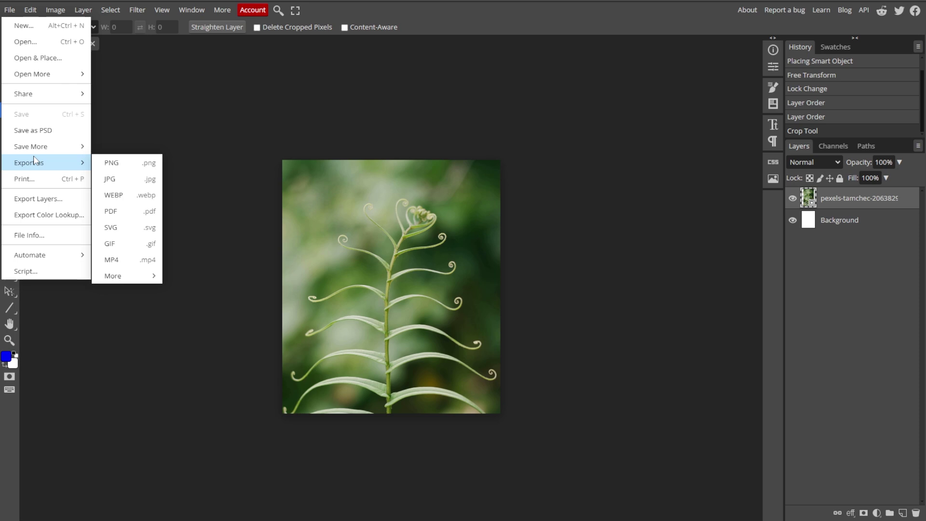
left_click(230, 158)
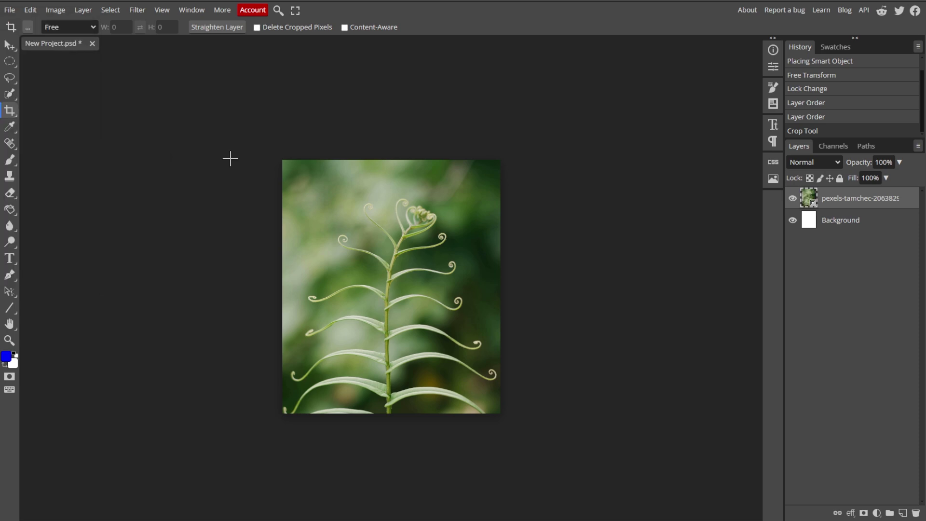